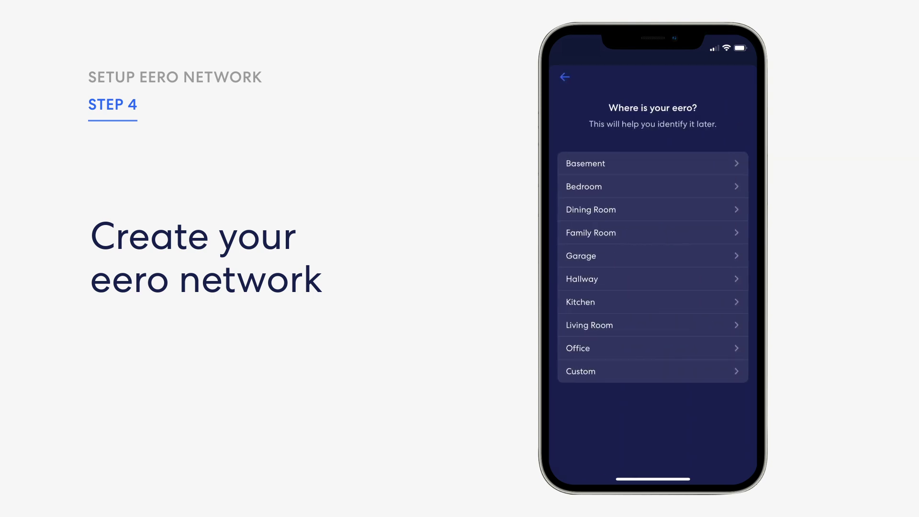
# - Choose Living Room as the location for the eero
pyautogui.click(578, 324)
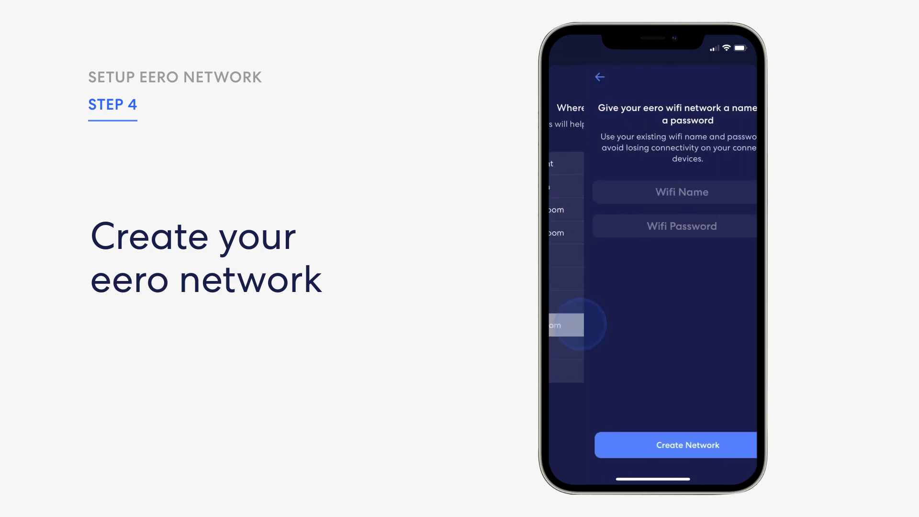